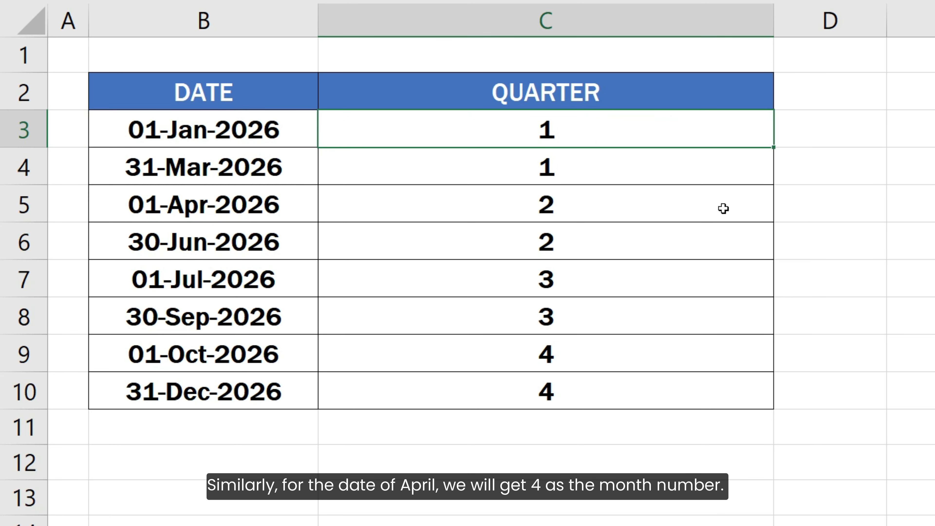
- Examine the quarter formula in cell C5, beside the 01-Apr-2026 date, and leave it as it is
left_click(723, 209)
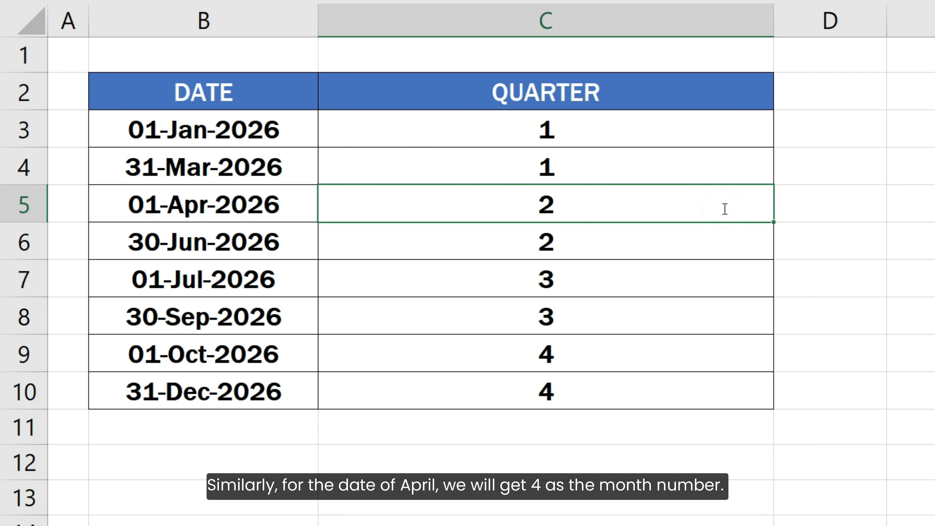
double_click(725, 209)
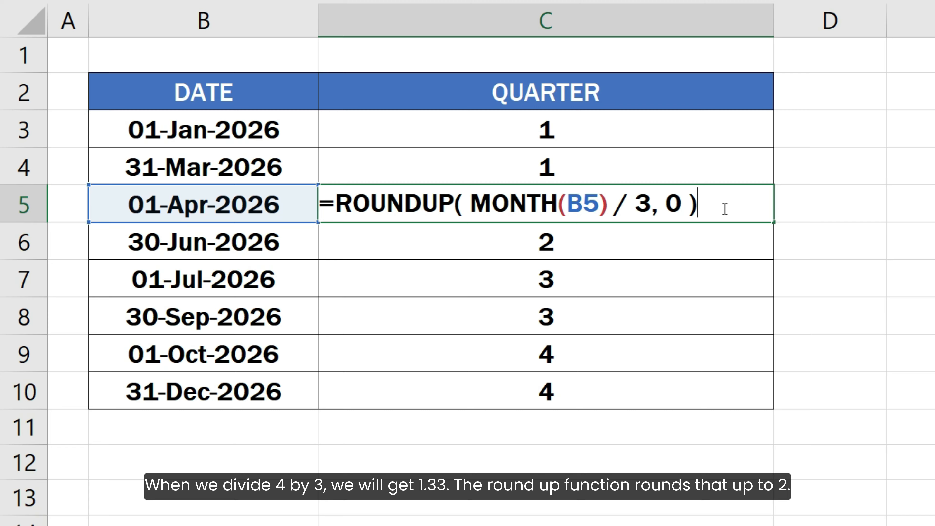
key("Return")
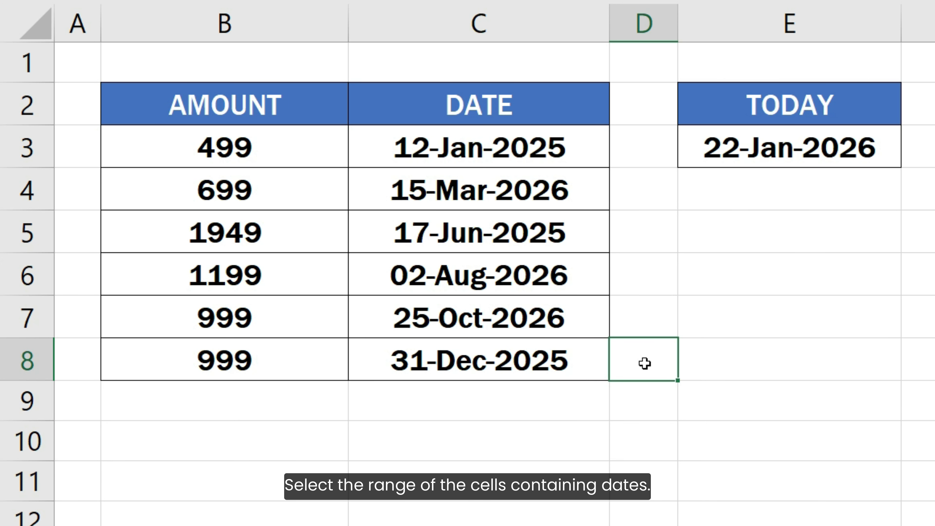
- Start a new conditional formatting rule for the dates in C3:C8 that uses a formula to determine which cells to format
left_click_drag(582, 150, 567, 361)
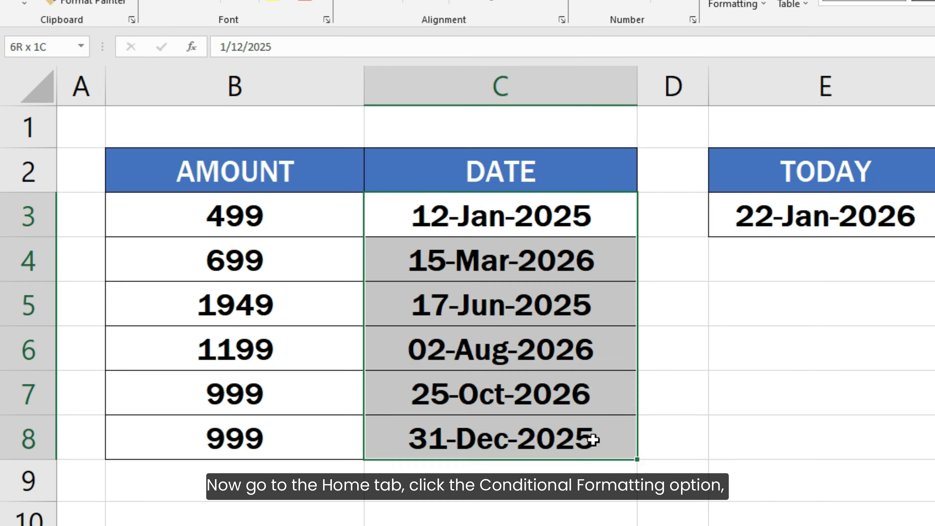
left_click_drag(593, 440, 593, 440)
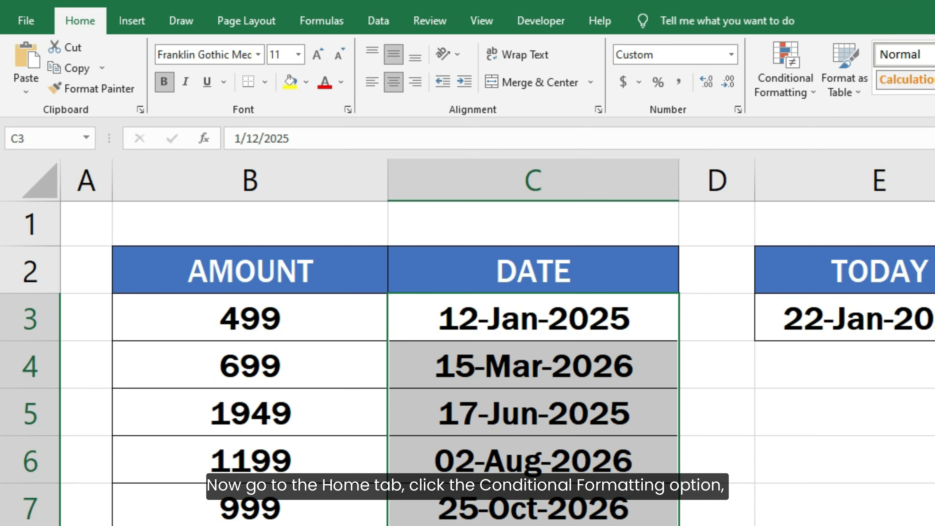
left_click(784, 86)
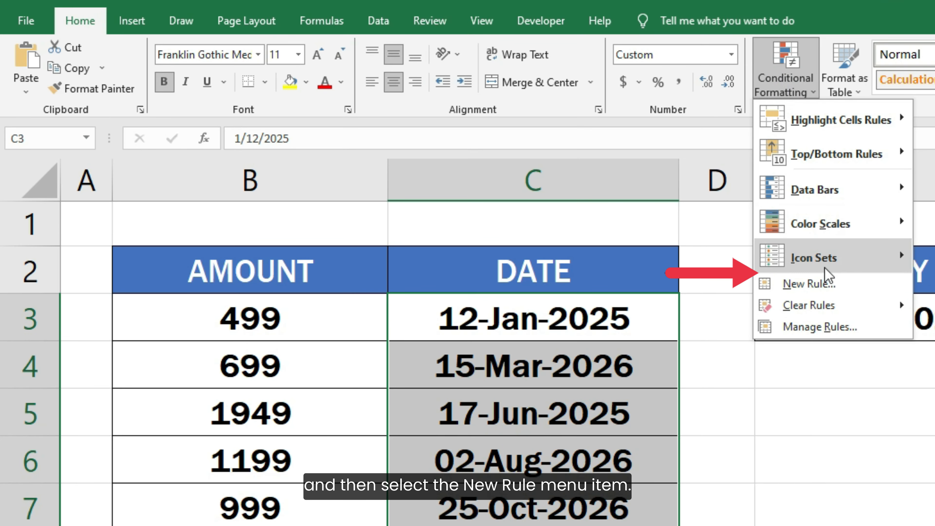
left_click(828, 285)
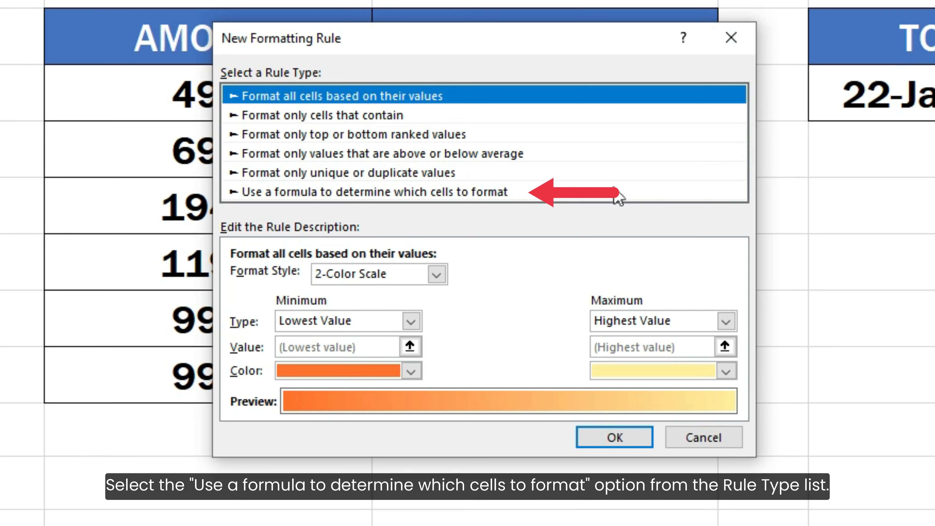
left_click(520, 192)
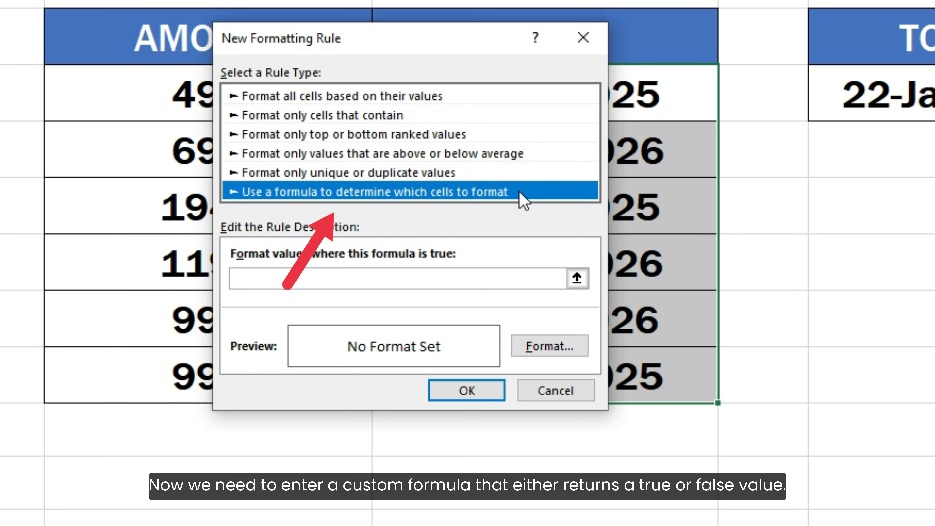
- Enter the rule formula = ROUNDUP( MONTH(C3) / 3, 0 ) = ROUNDUP( MONTH(TODAY()) / 3, 0 )
left_click(506, 275)
type("=")
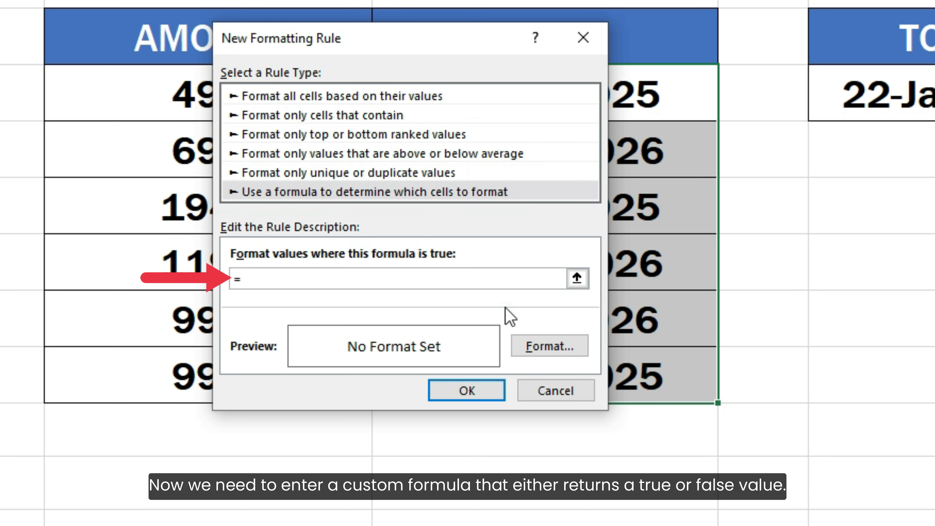
type(" ROUNDUP( M")
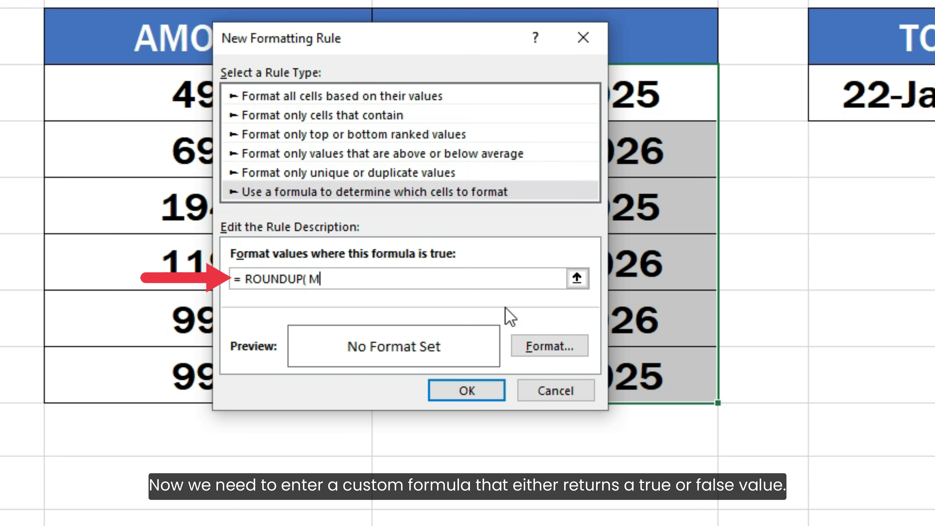
type("ONTH(C3) /")
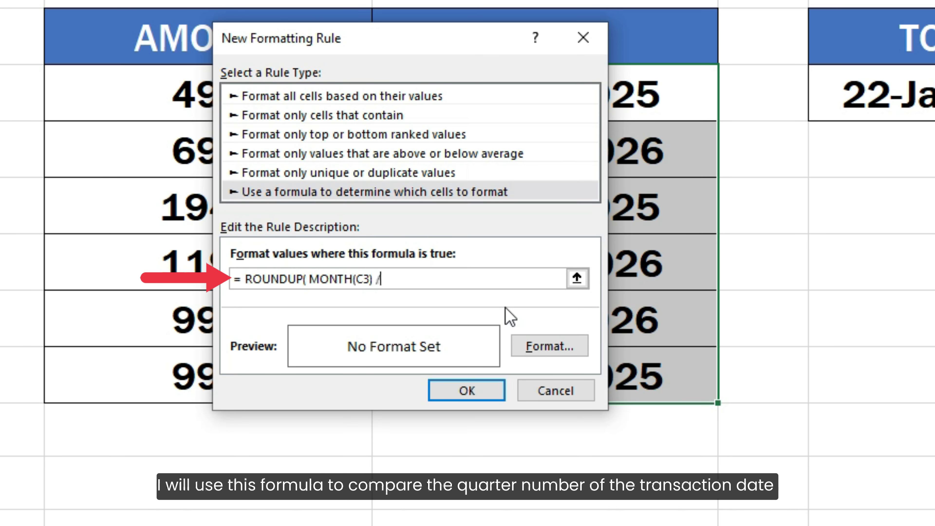
type(" 3, 0 ) = ROUN")
type("DUP( MONTH")
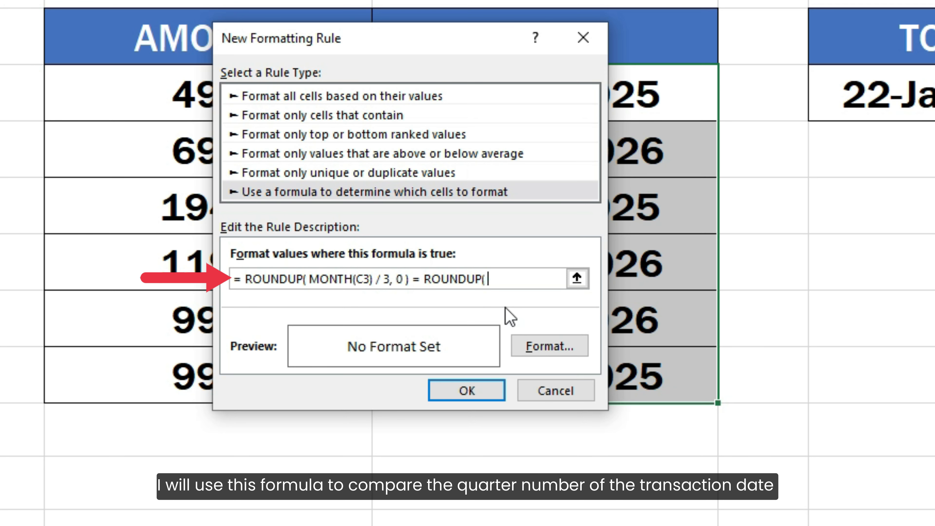
type("(TODAY")
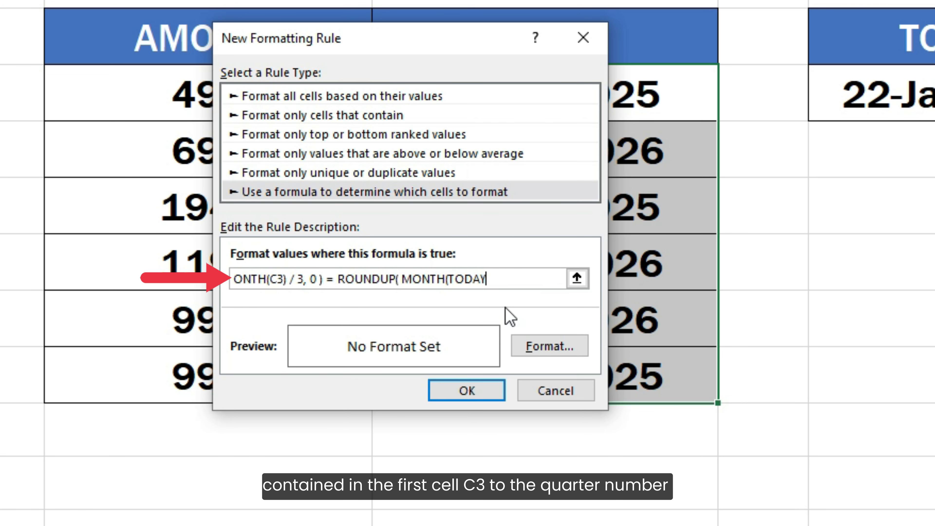
type("()) / 3, 0 )")
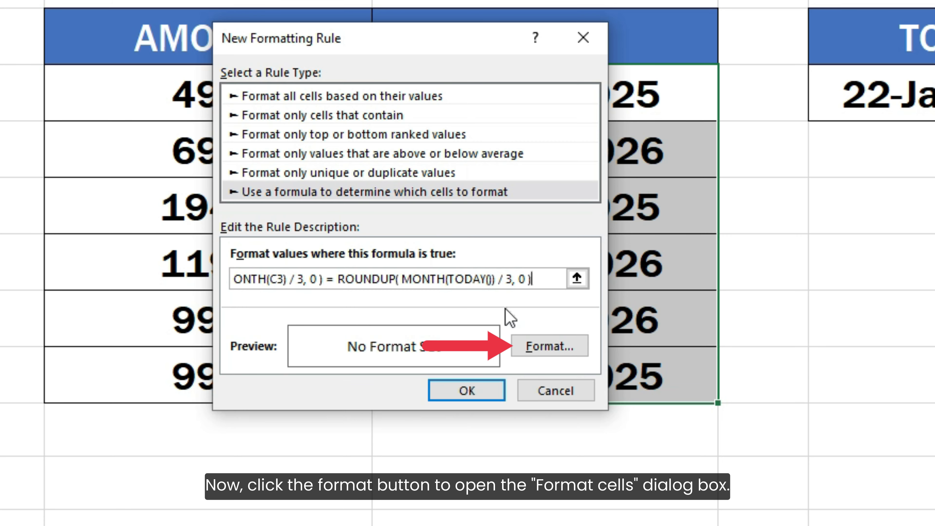
- Give the current-quarter rule a light green background fill, apply it to the dates, and deselect the range
left_click(534, 352)
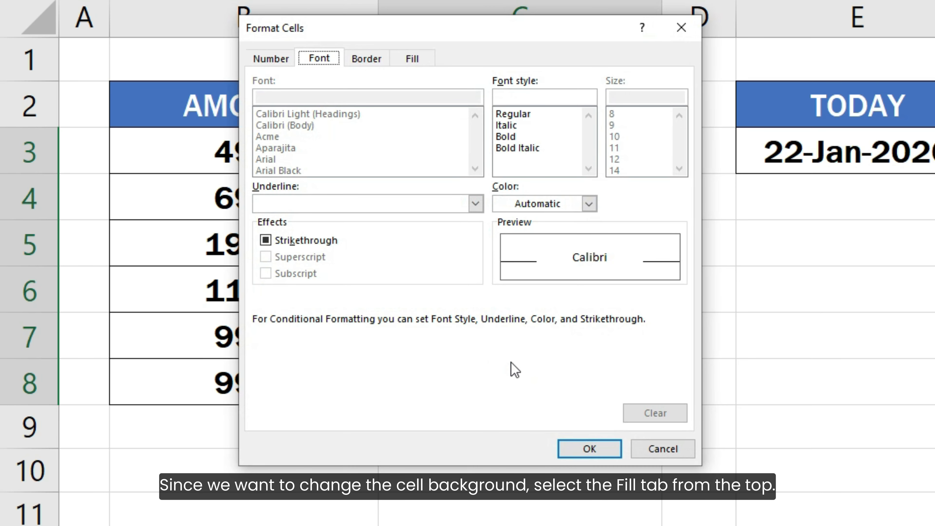
left_click(415, 60)
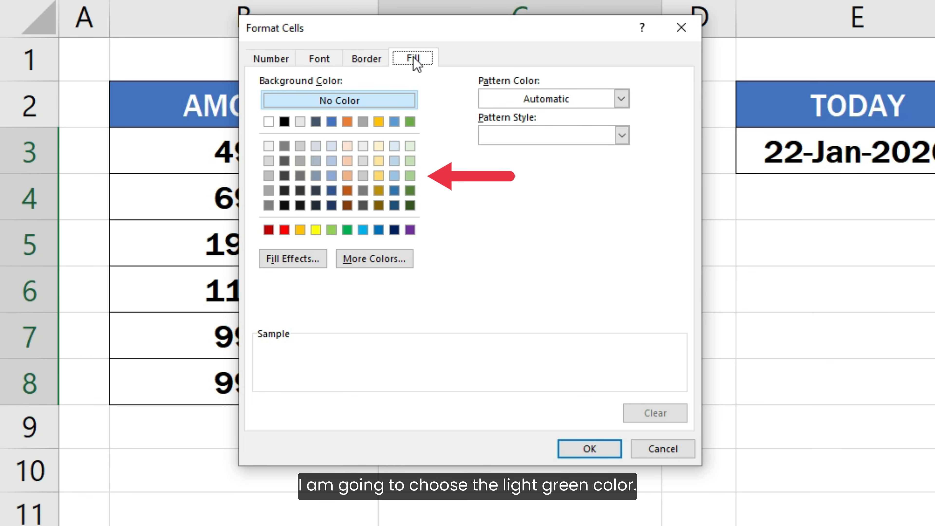
left_click(411, 146)
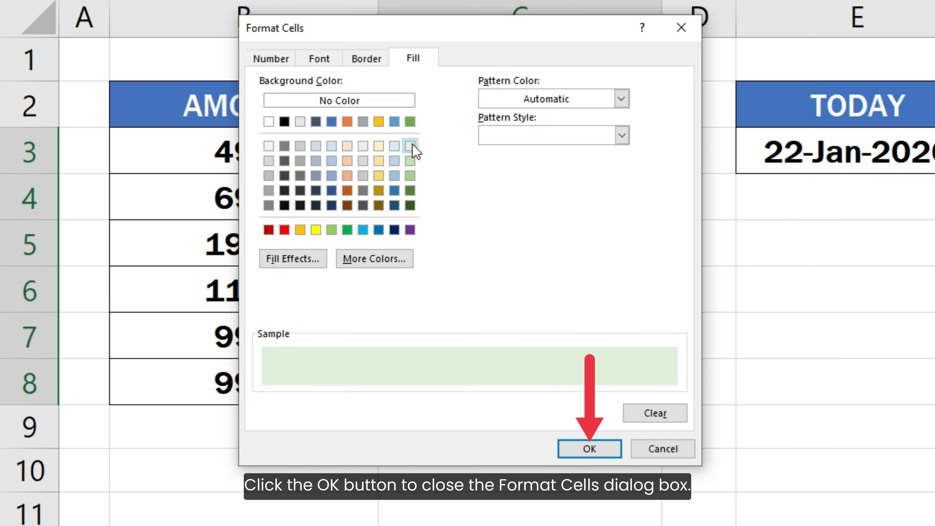
left_click(584, 448)
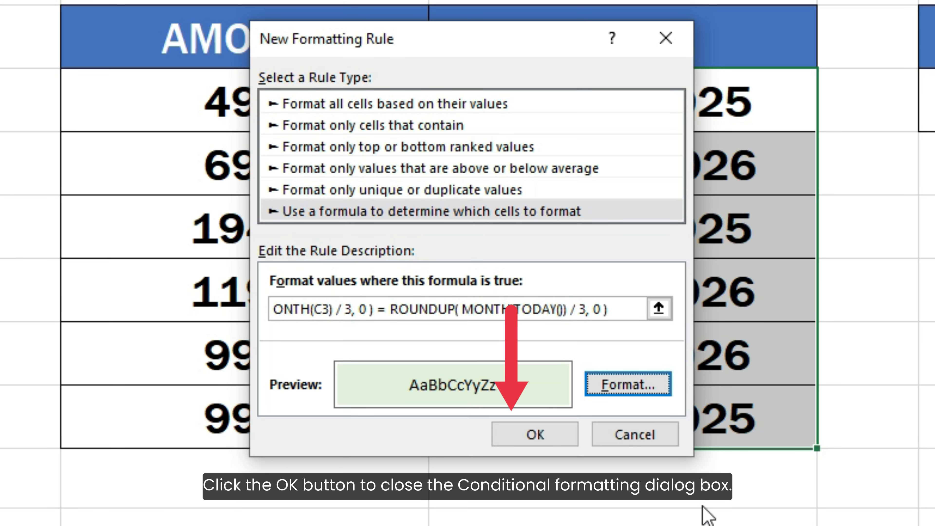
left_click(559, 437)
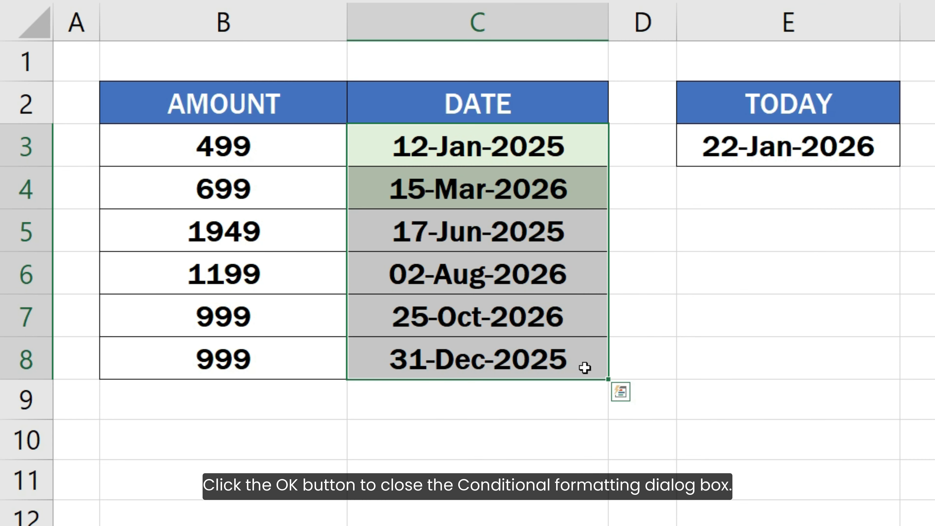
left_click(675, 373)
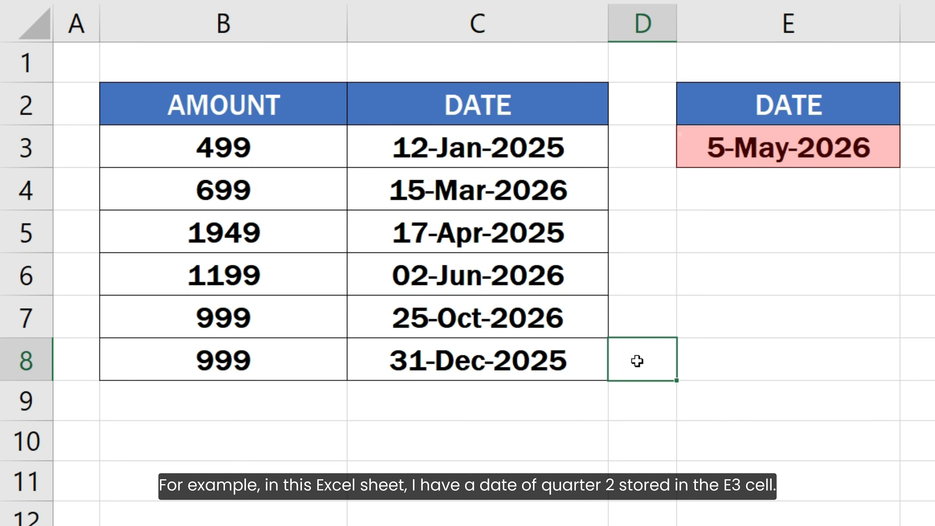
- On the sheet with the comparison date in E3, start a formula-based conditional formatting rule for the dates in C3:C8
left_click_drag(585, 147, 590, 361)
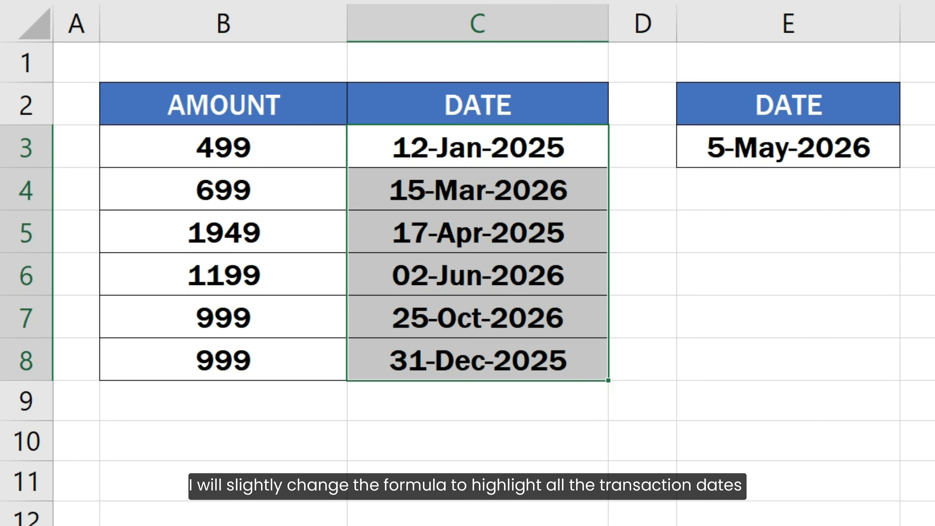
left_click(710, 117)
left_click(516, 178)
- Enter = ROUNDUP( MONTH(C3) / 3, 0 ) = ROUNDUP( MONTH(E3) / 3, 0 ) as the formula of the new rule
left_click(455, 267)
type("=")
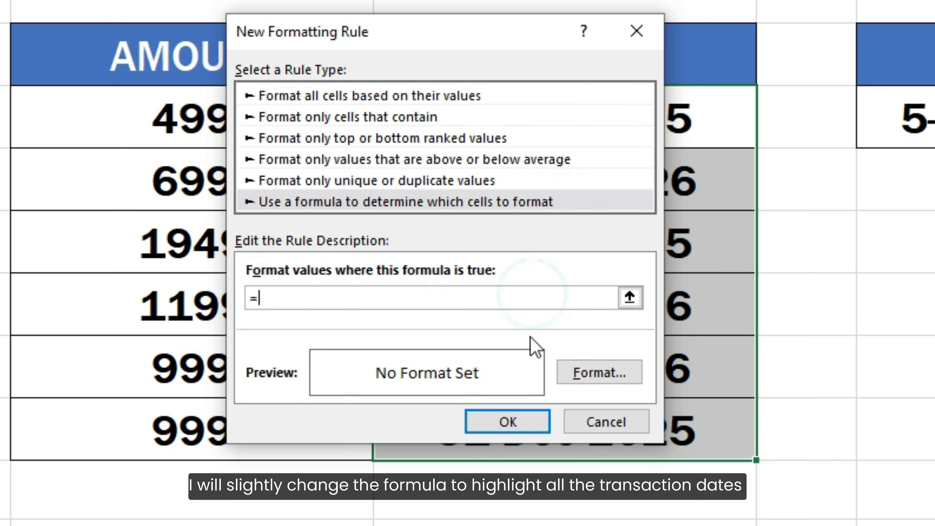
type(" ROUNDUP( MONTH(C3) / ")
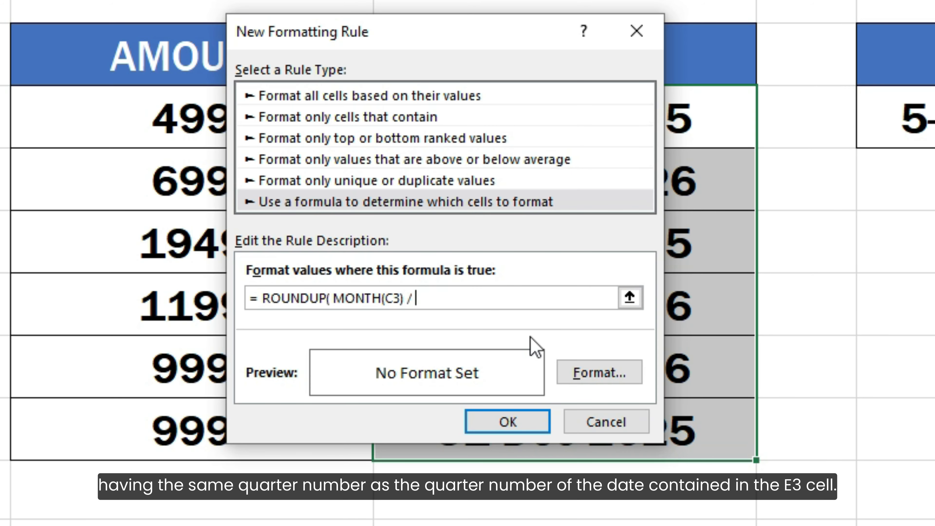
type("3, 0 ) = ROUNDUP( MO")
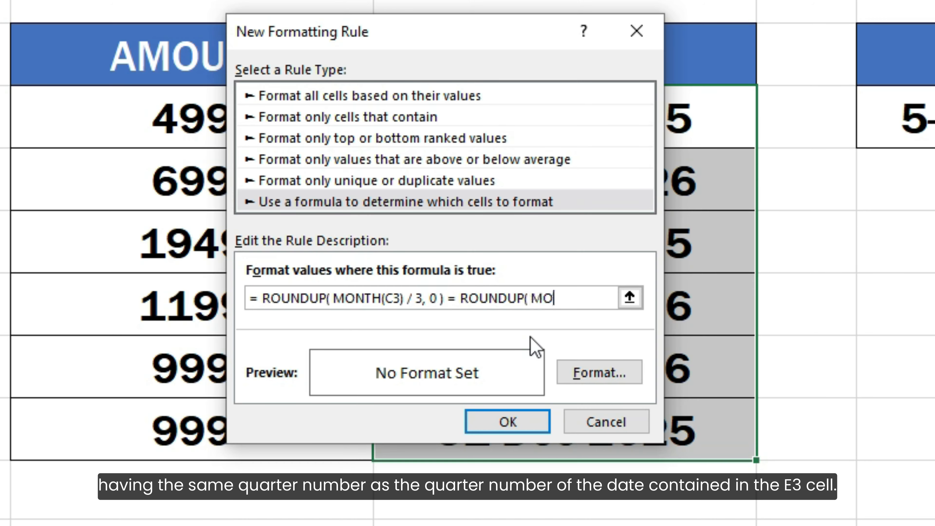
type("NTH(E3) / 3, 0 )")
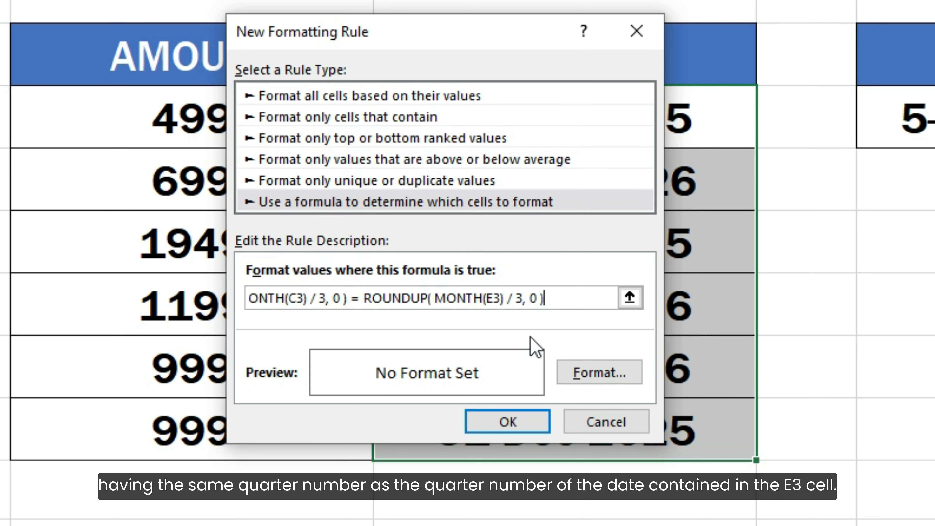
- Make the E3 reference in the rule formula absolute, as $E$3
left_click(487, 299)
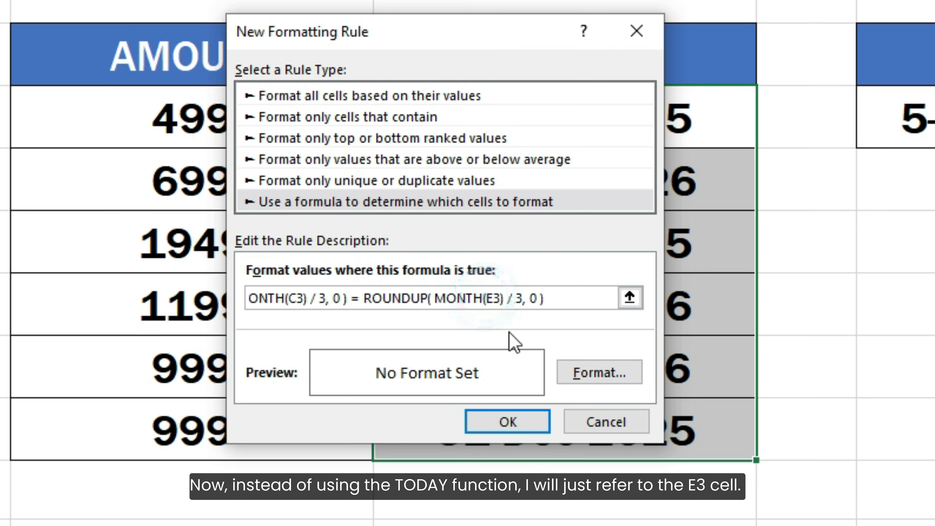
type("$")
left_click(501, 298)
type("$")
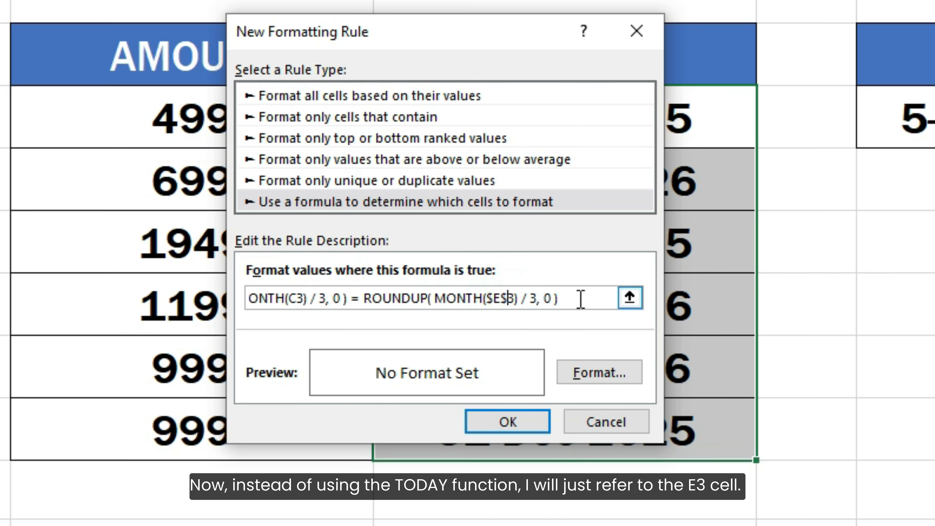
left_click(578, 298)
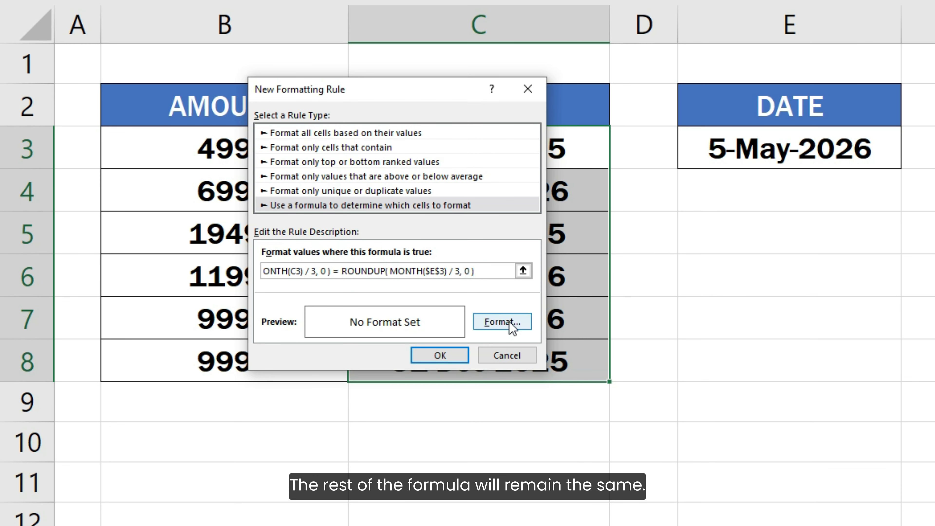
- Set a light green background fill for the $E$3 comparison rule, apply it to the dates, and deselect the range
left_click(623, 374)
left_click(400, 46)
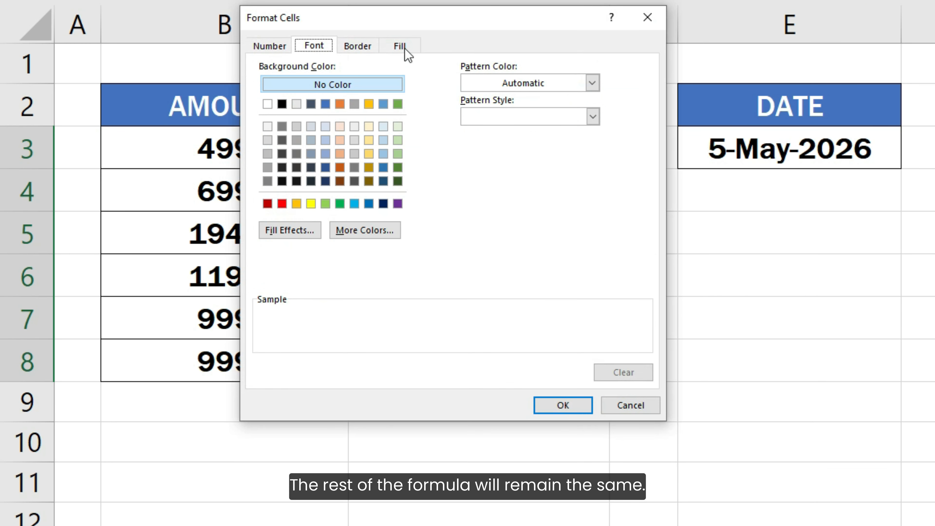
left_click(397, 126)
left_click(563, 405)
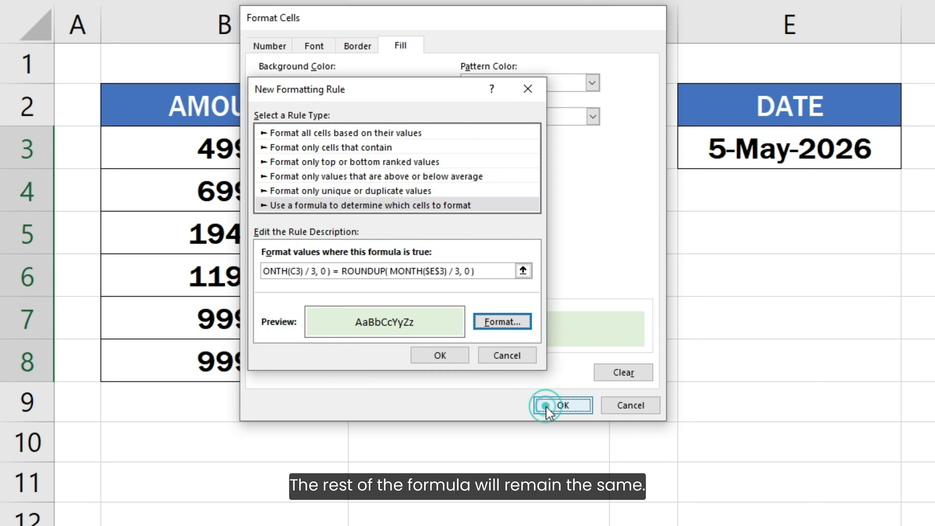
left_click(440, 355)
left_click(633, 363)
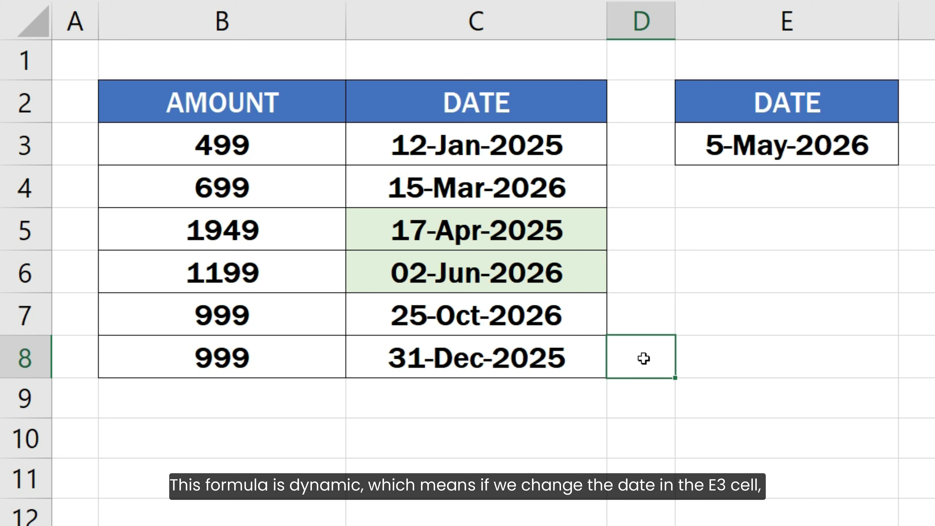
- Change the comparison date in cell E3 to 11-Nov-2026
left_click(822, 138)
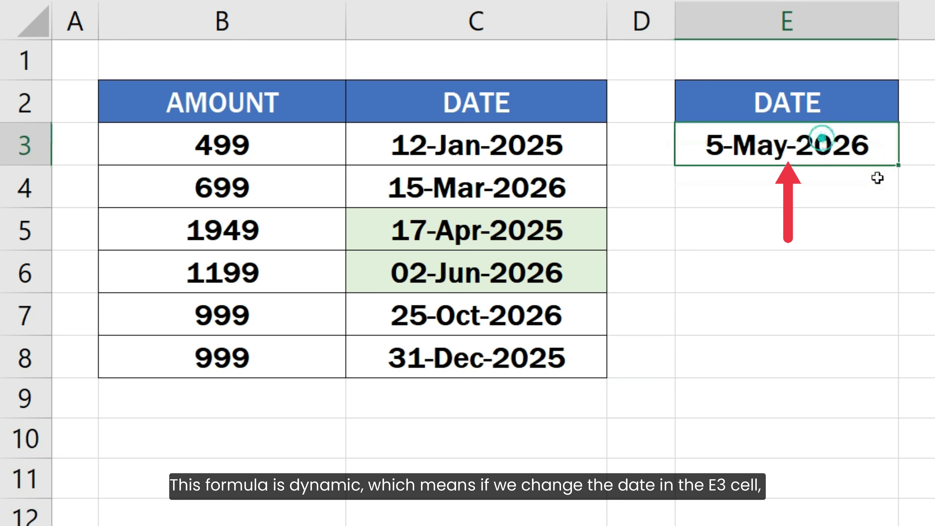
key("F2")
type("11-Nov-")
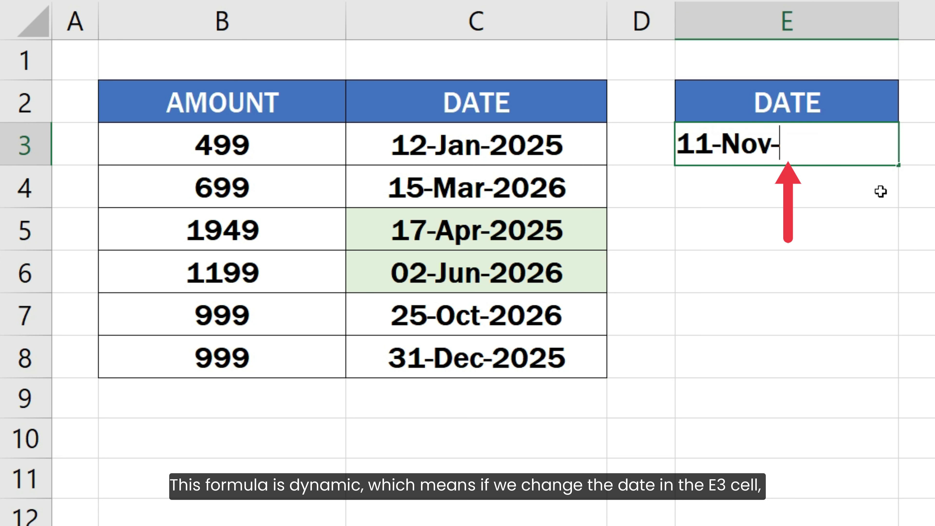
type("2026")
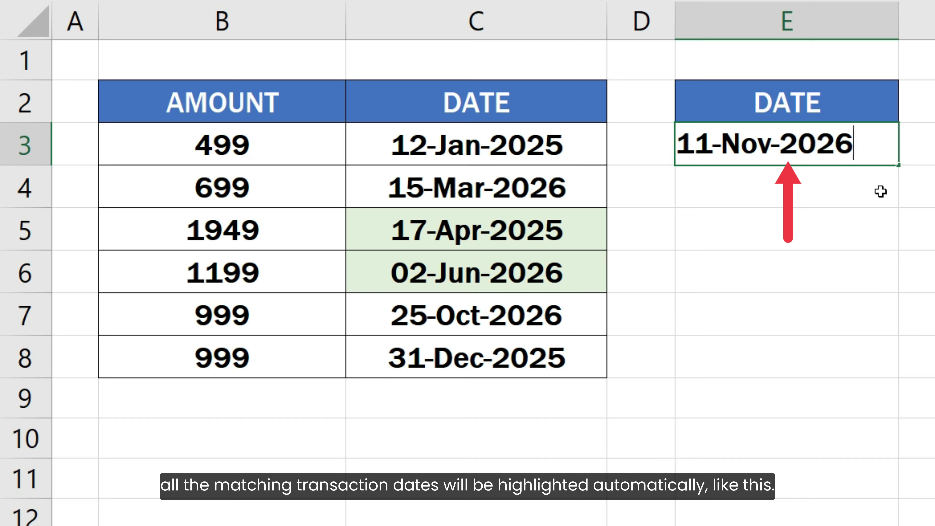
key("Return")
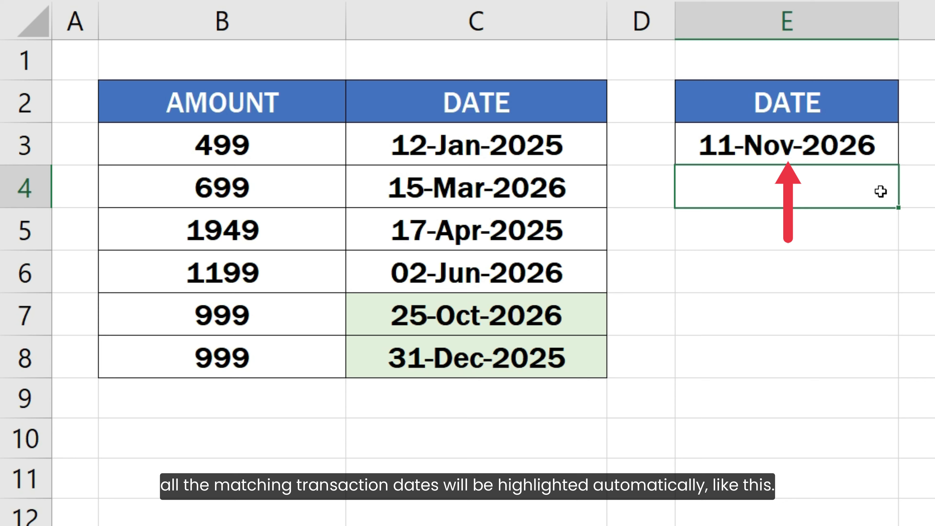